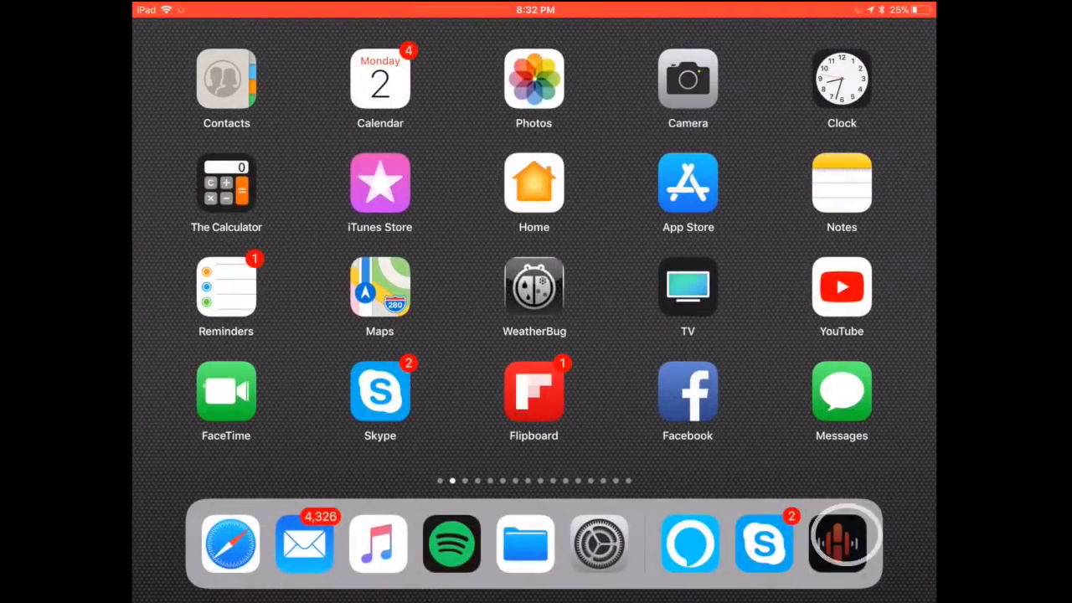
Launch HEOS and show the Rooms list for the Denon AVR-X2400H receiver.
click(848, 524)
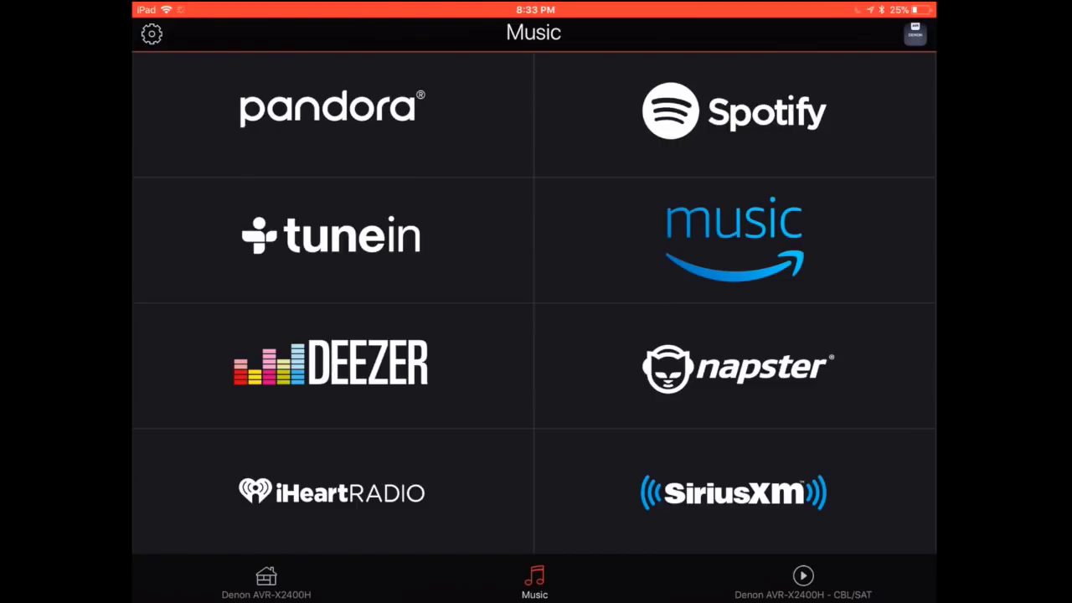
click(267, 578)
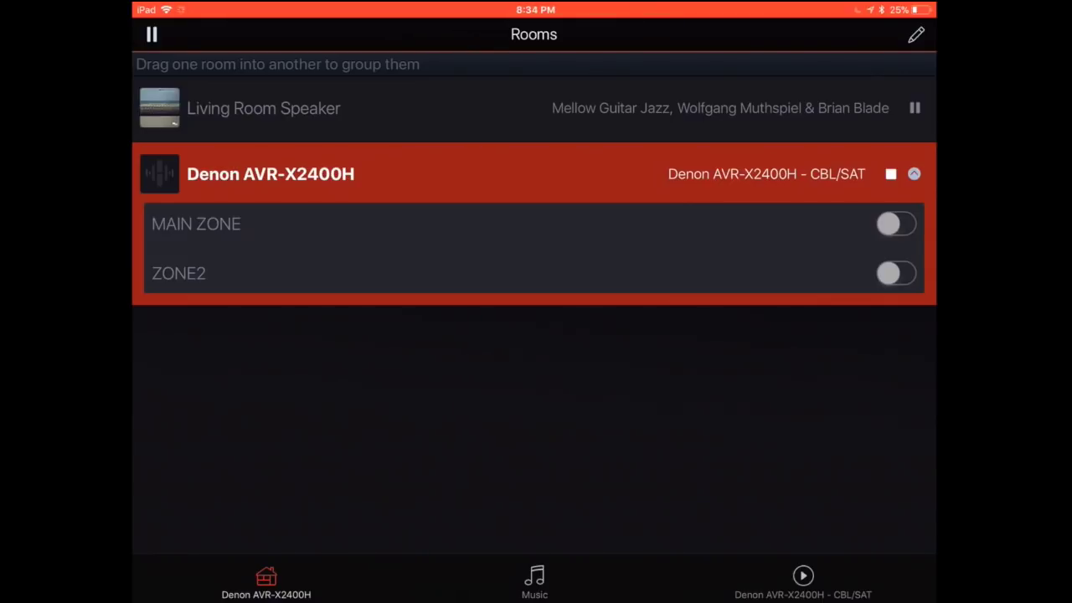
Rename the Denon AVR-X2400H receiver to 'Living Room' in HEOS, then switch to Amazon Alexa.
click(916, 34)
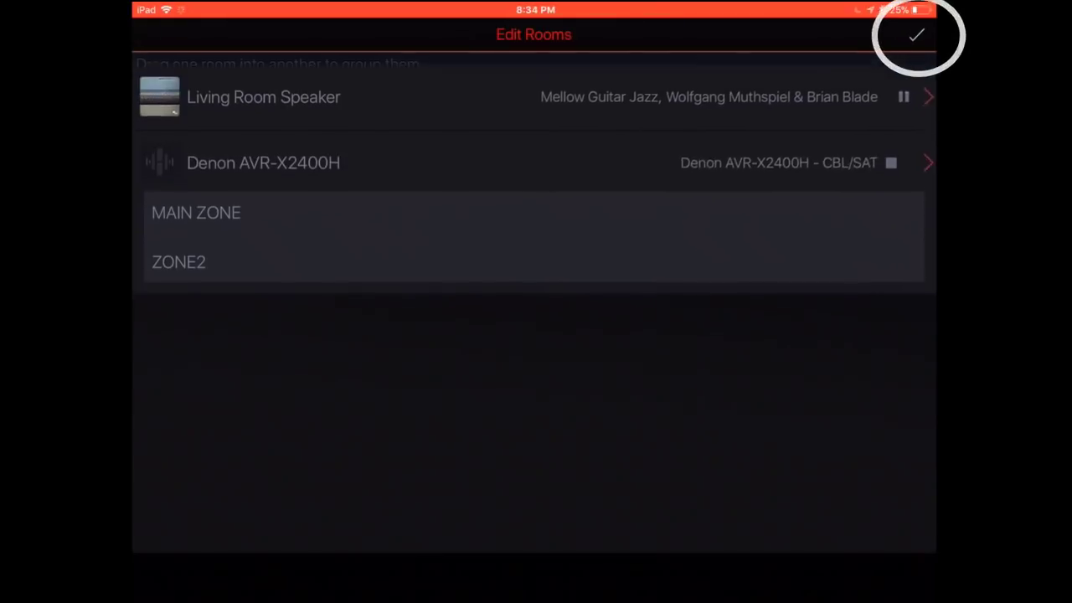
click(229, 152)
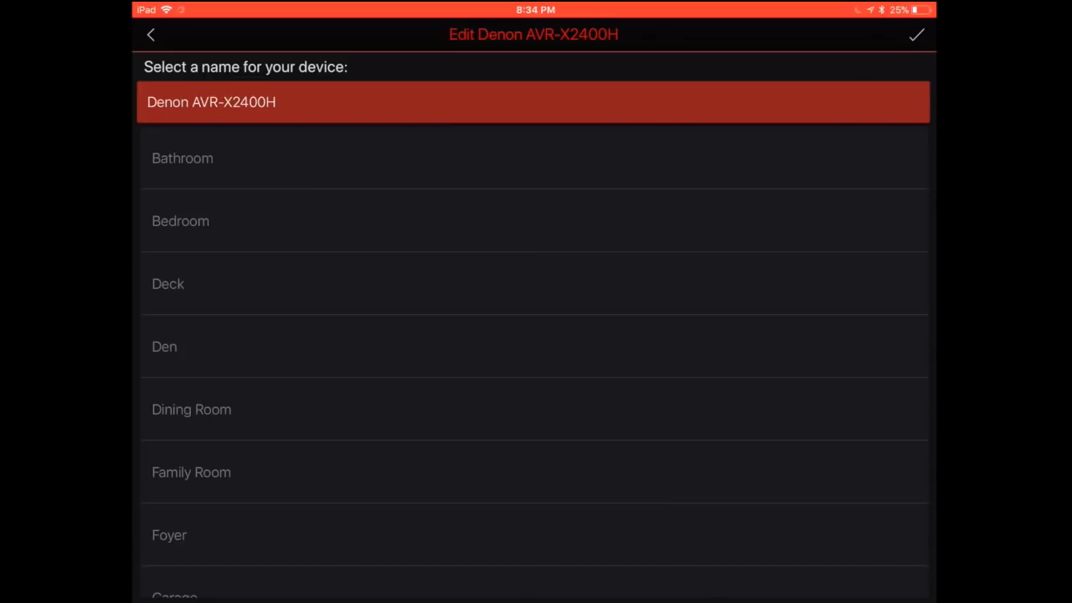
scroll(533, 360, down, 5)
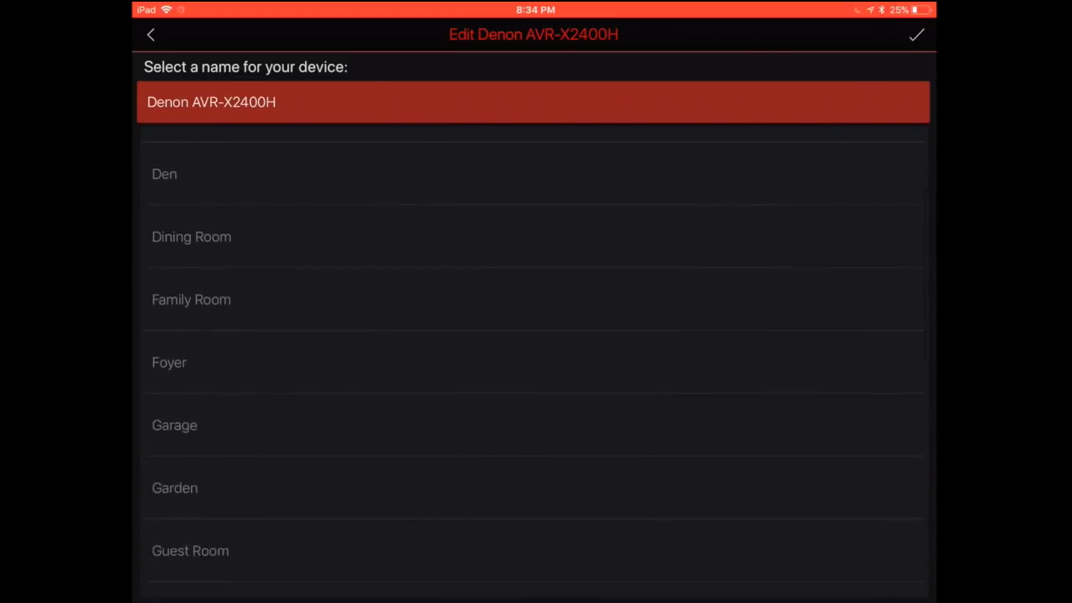
scroll(535, 358, down, 3)
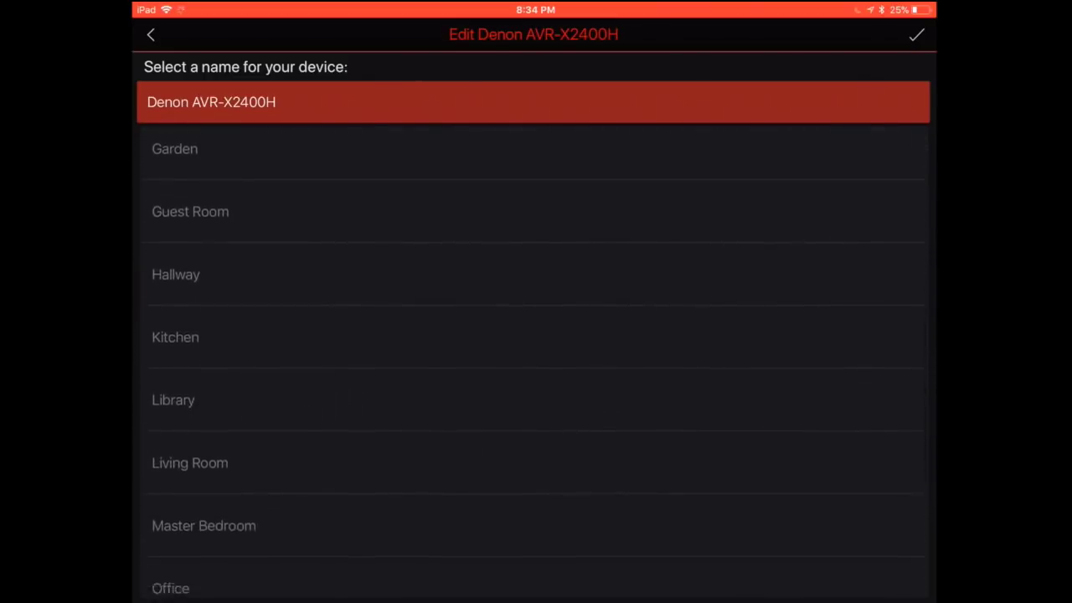
click(240, 399)
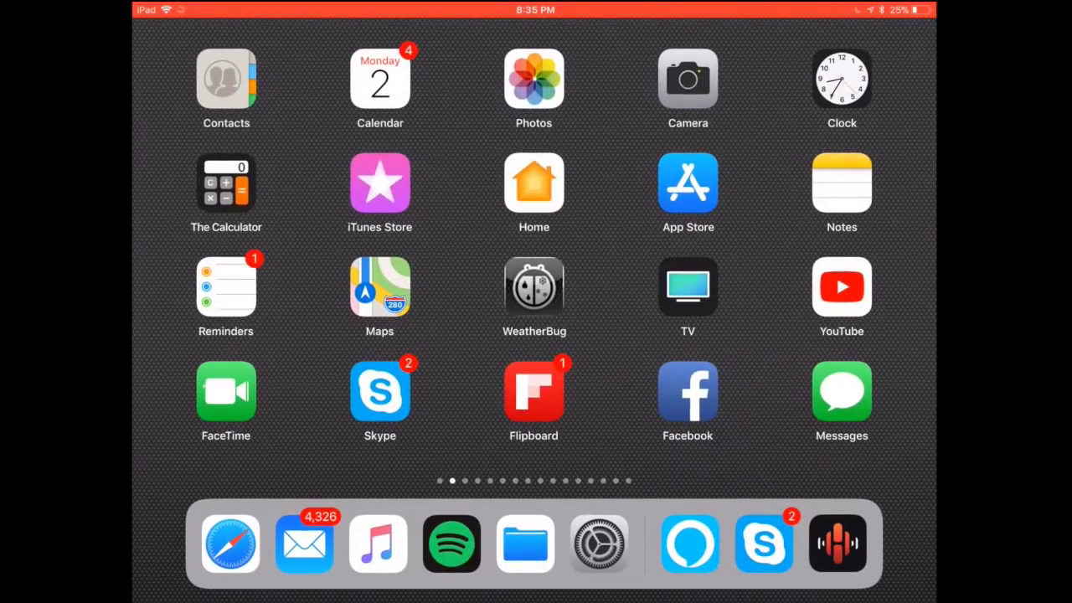
click(689, 547)
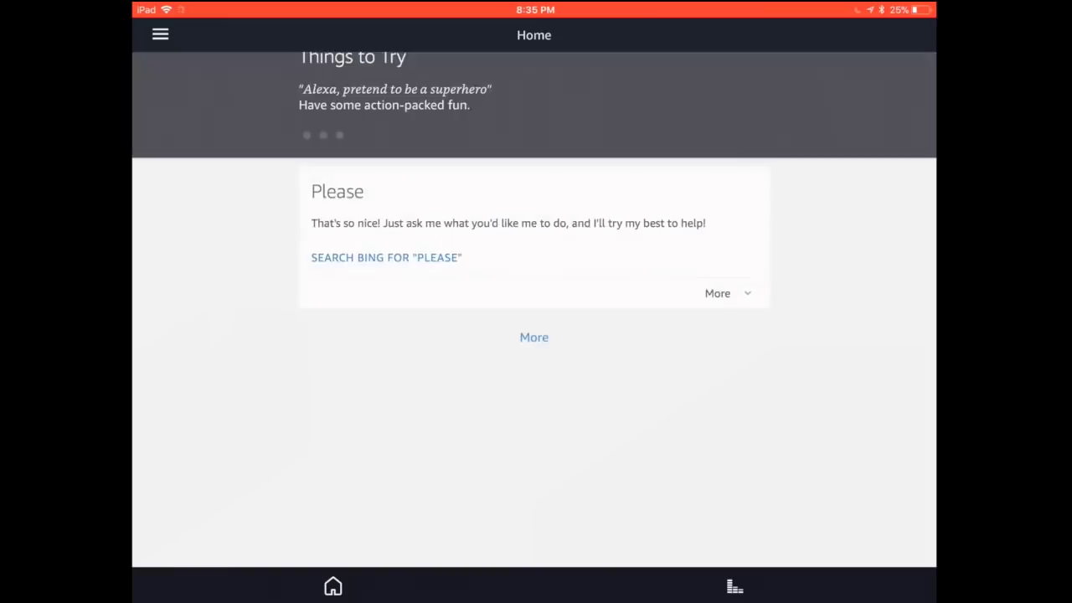
Search the Alexa Skills catalogue for 'HEOS'.
click(160, 34)
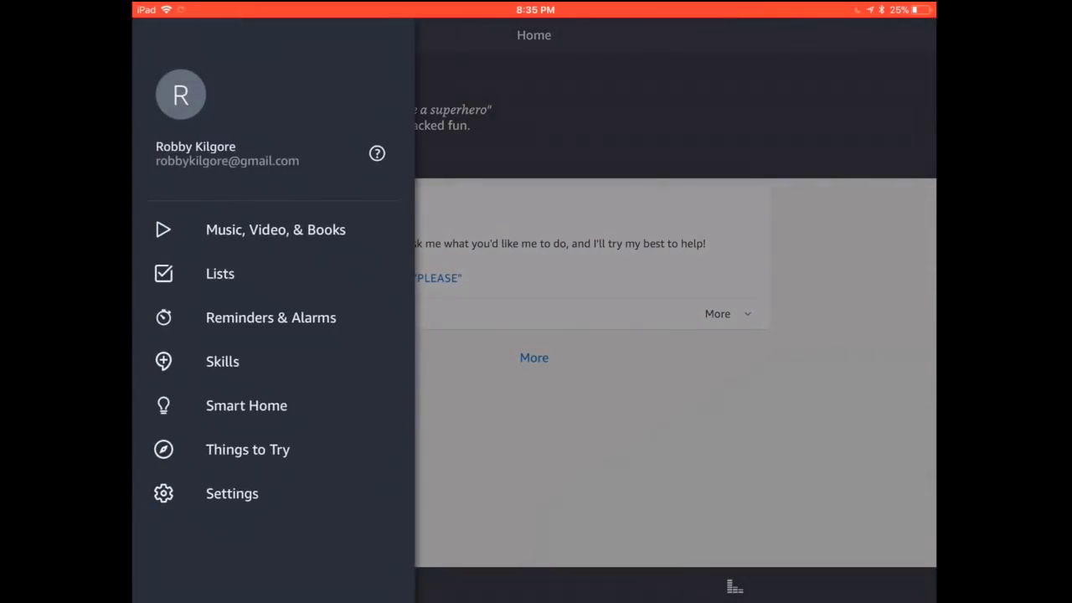
click(227, 361)
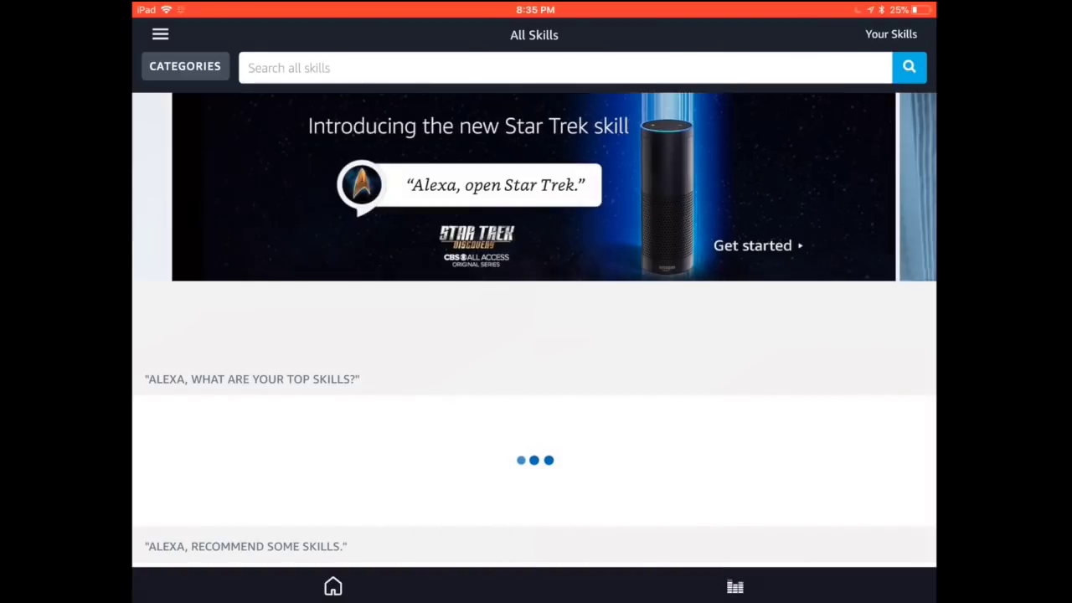
click(565, 67)
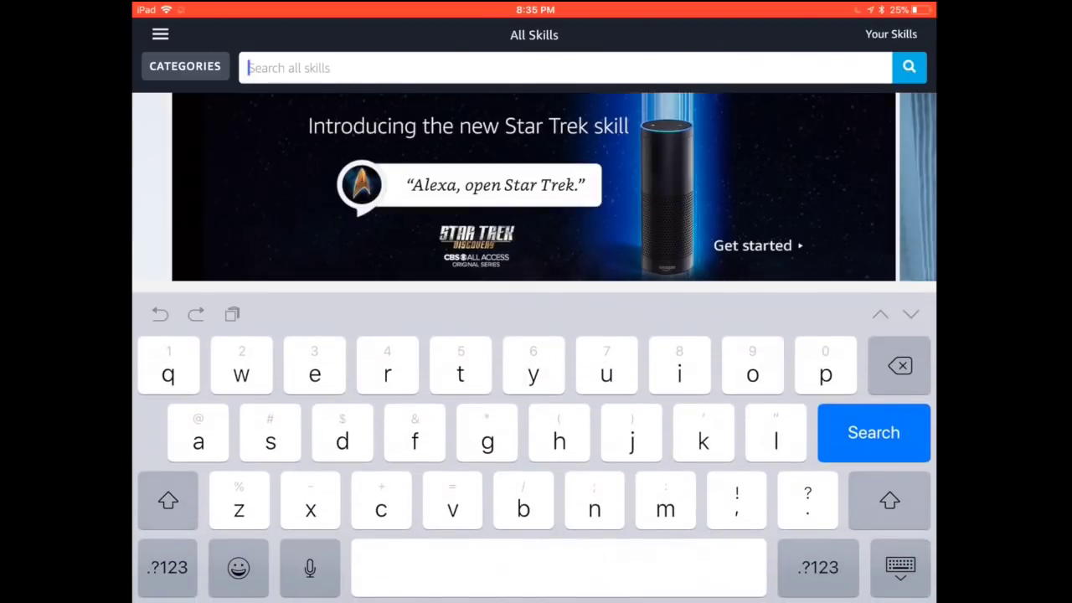
text(HE)
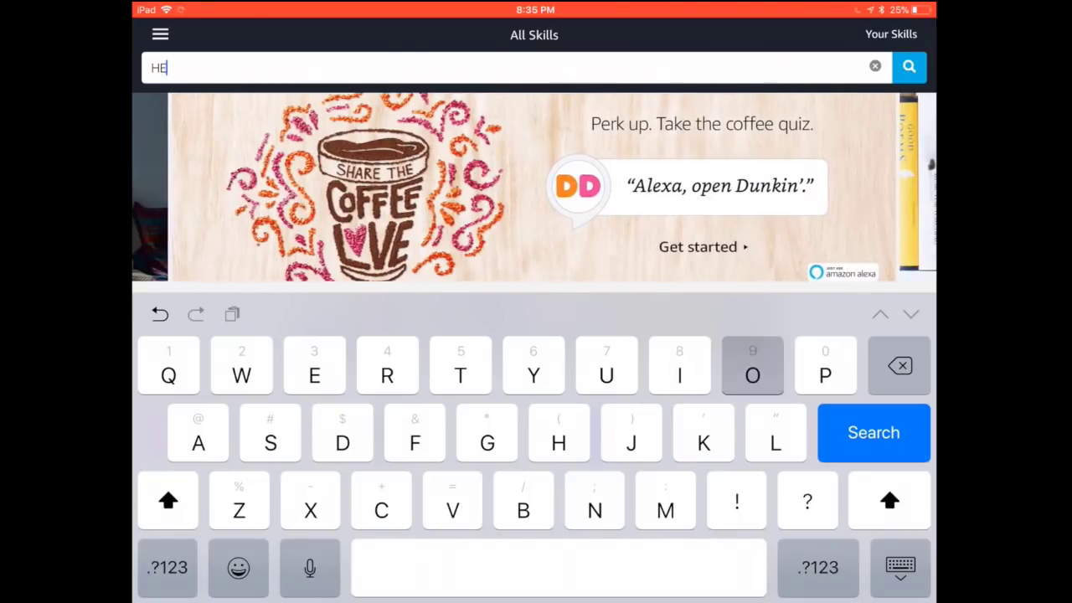
text(OS)
key(shift)
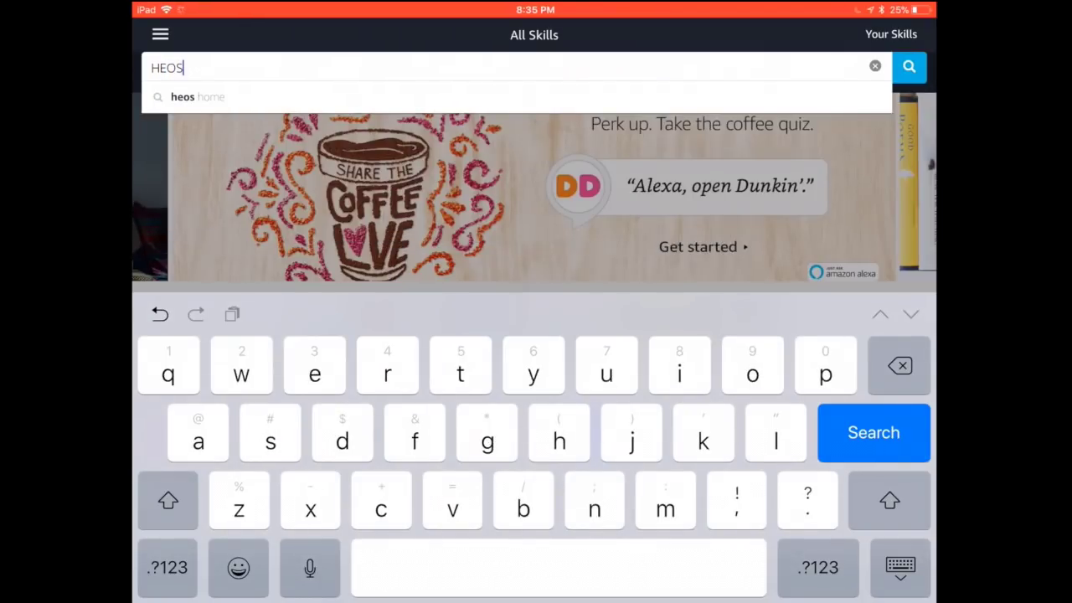
key(Return)
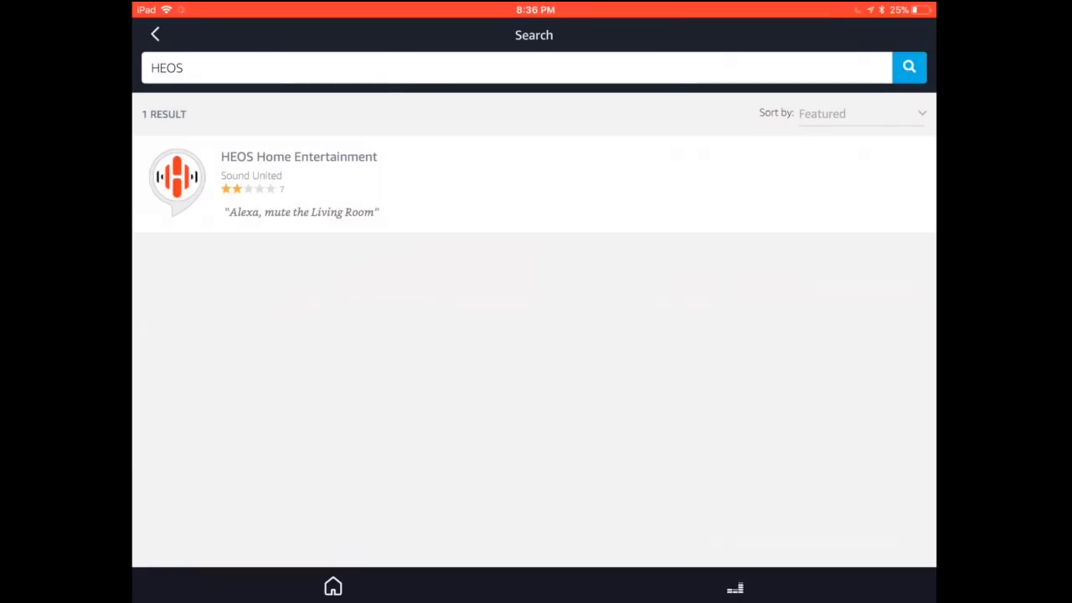
Open the HEOS Home Entertainment skill and enable it to reach the HEOS sign-in page.
click(332, 174)
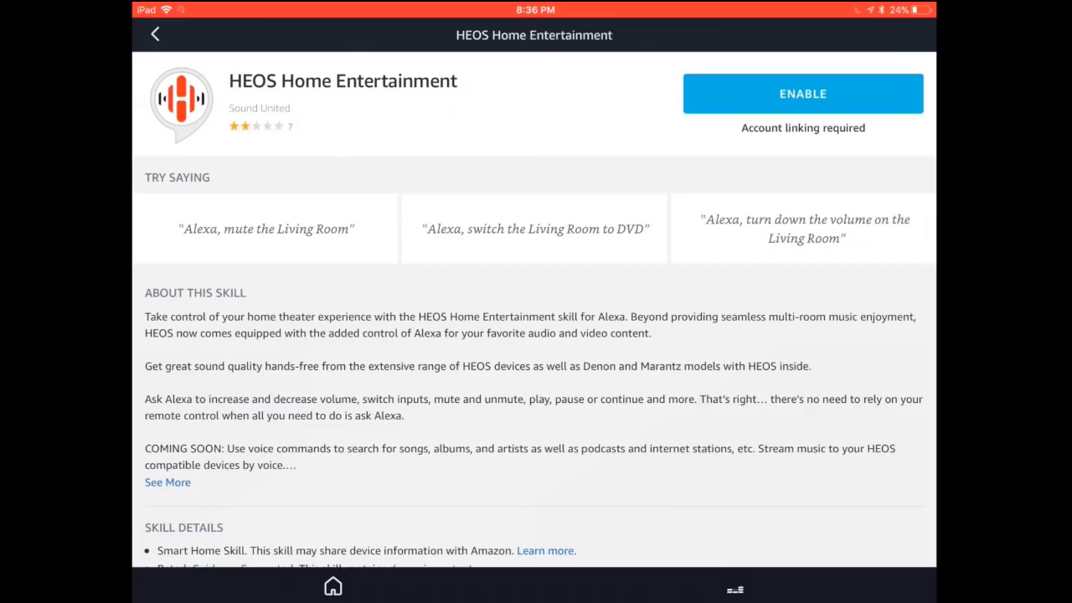
click(806, 90)
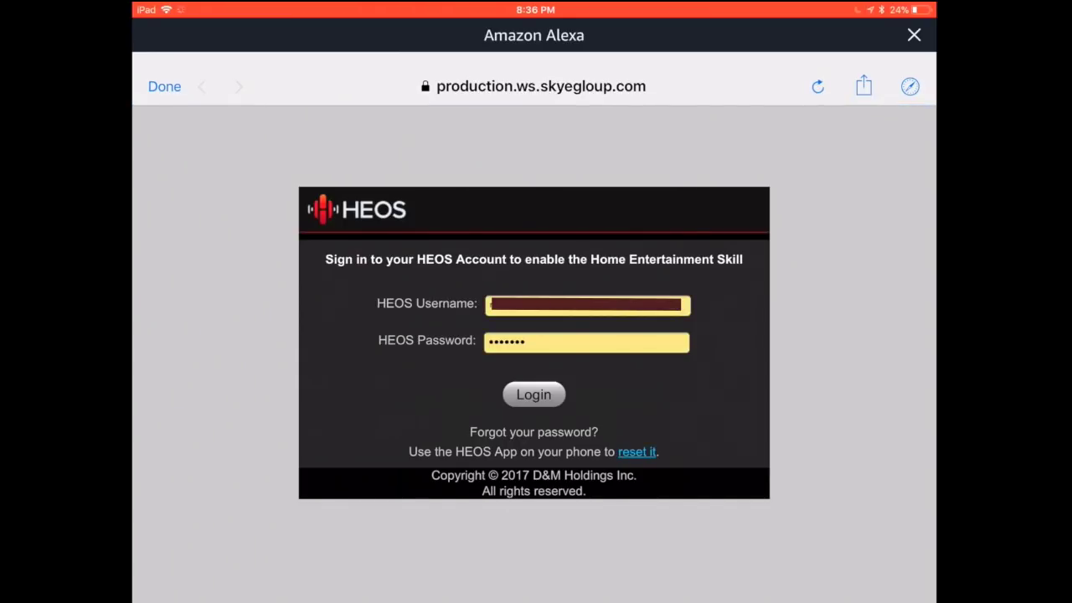
Log in to the HEOS account and authorize Amazon's Read access.
click(533, 394)
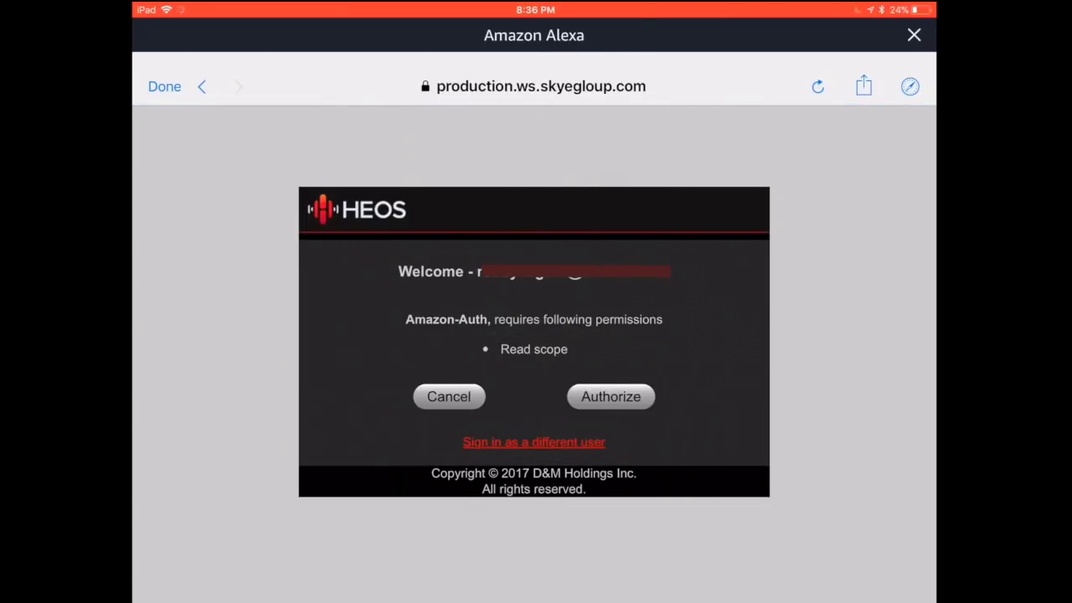
click(610, 396)
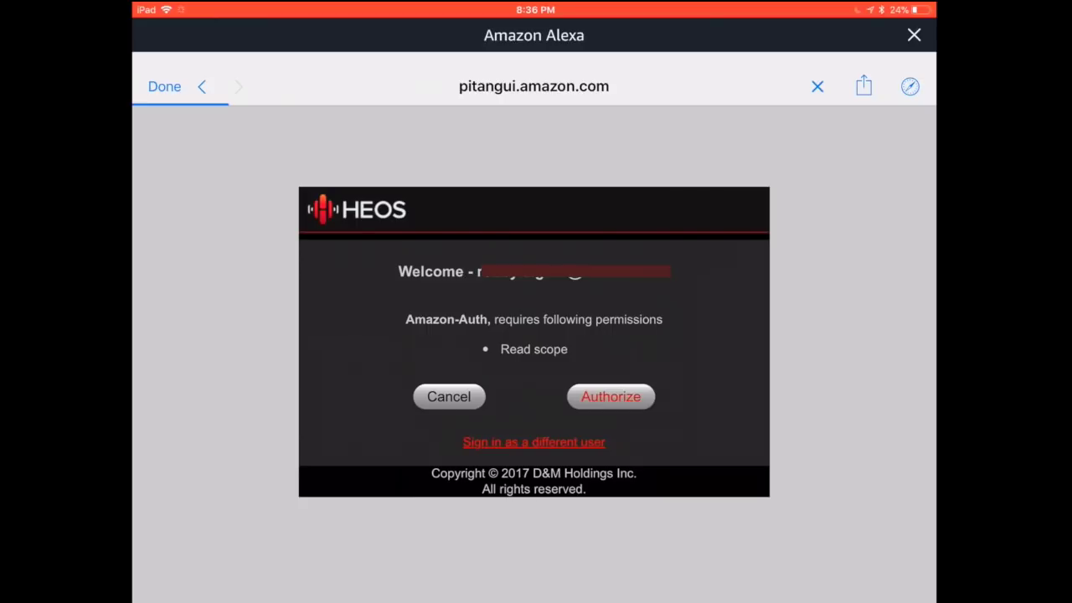